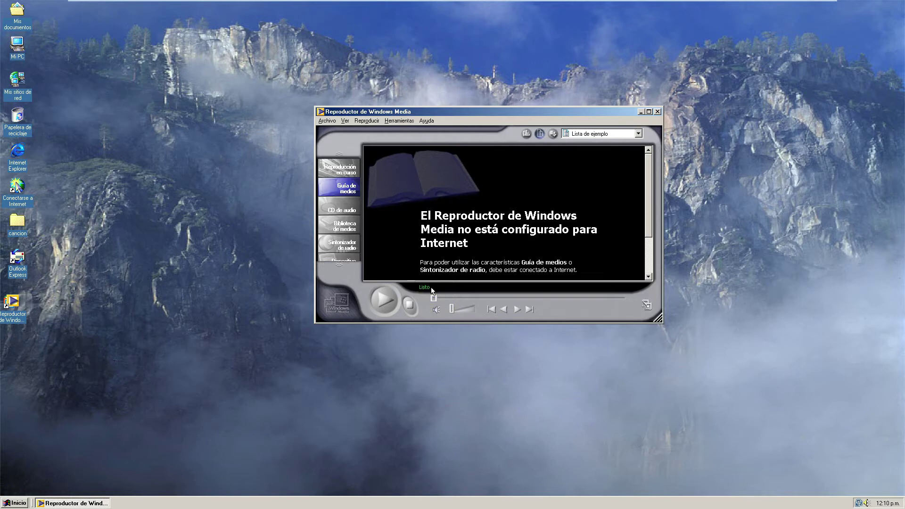
# Lower the media player's volume and show the Reproducción en curso view in a maximized window.
pyautogui.moveTo(453, 309); pyautogui.dragTo(434, 308)
pyautogui.click(339, 169)
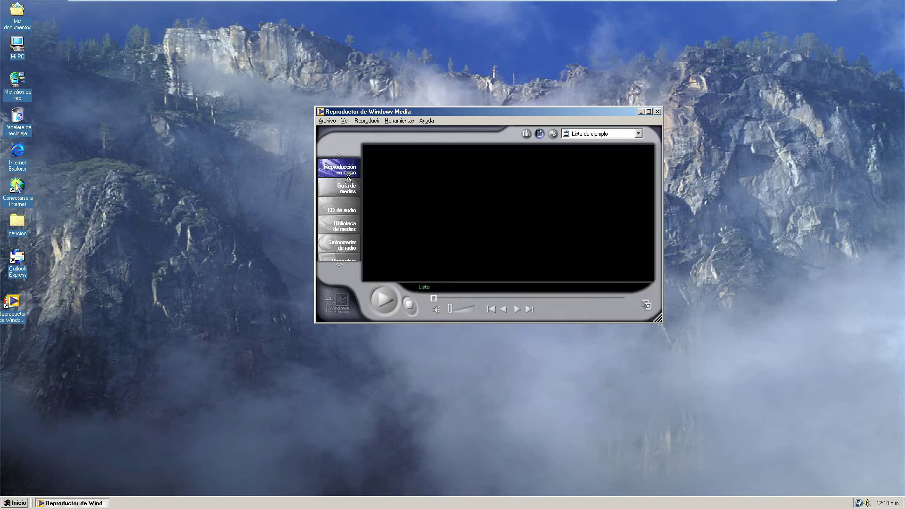
pyautogui.click(649, 112)
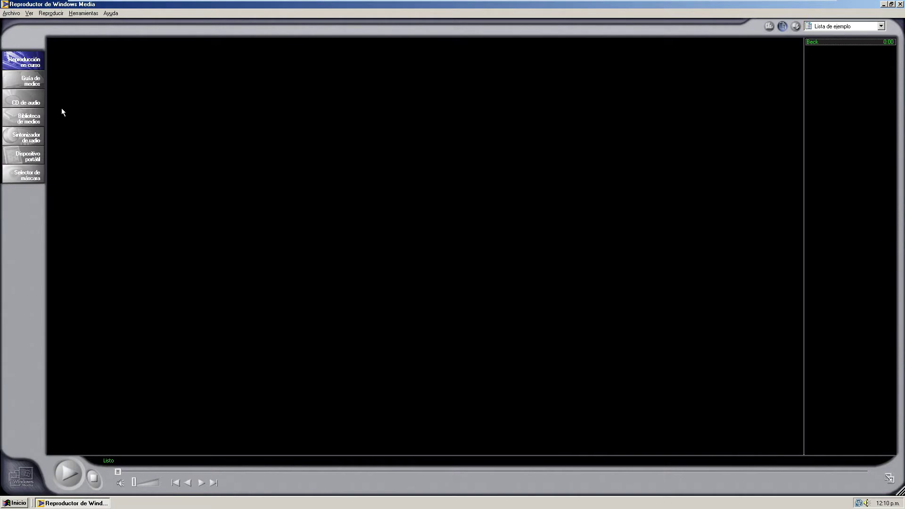
# Visit the media guide and the media library, dismissing the security alert and declining the search for media on the computer.
pyautogui.click(31, 91)
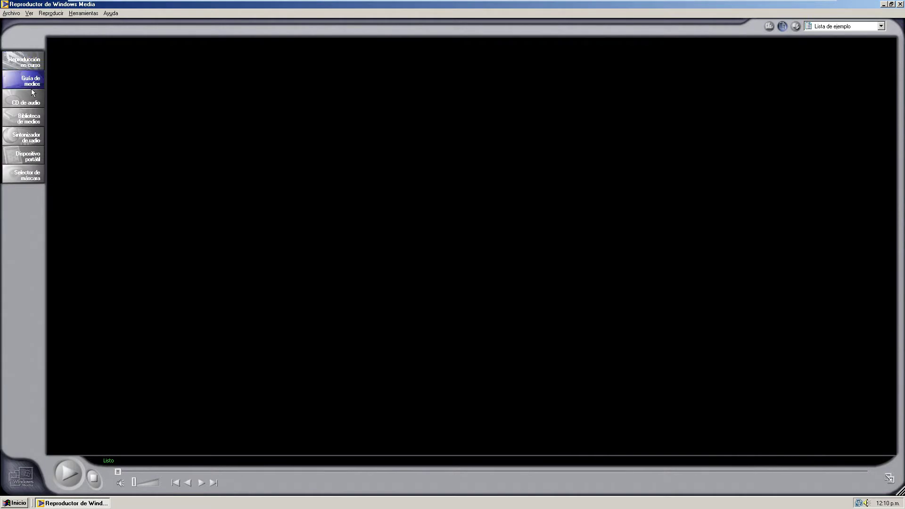
pyautogui.click(24, 123)
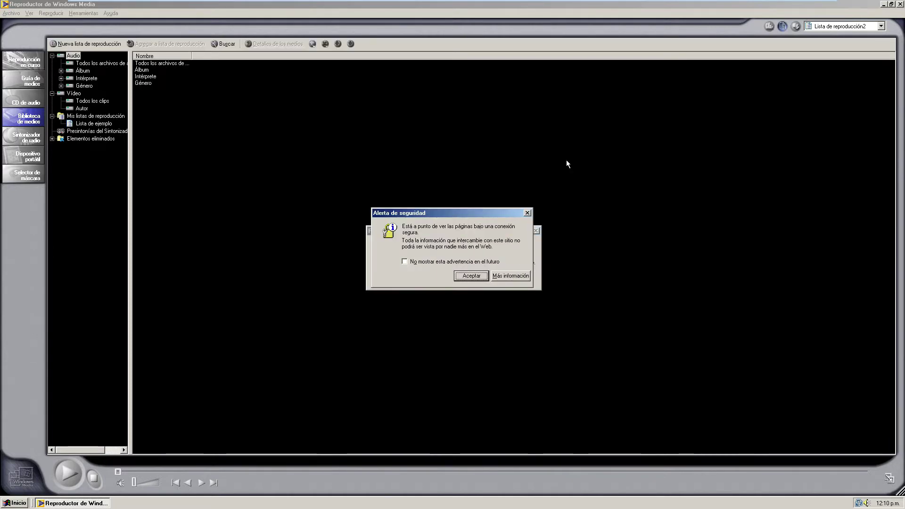
pyautogui.click(527, 213)
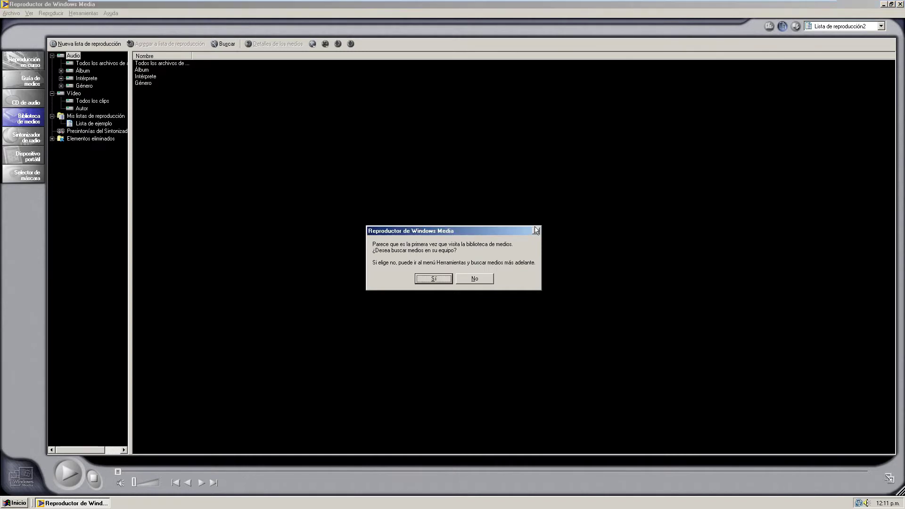
pyautogui.click(474, 279)
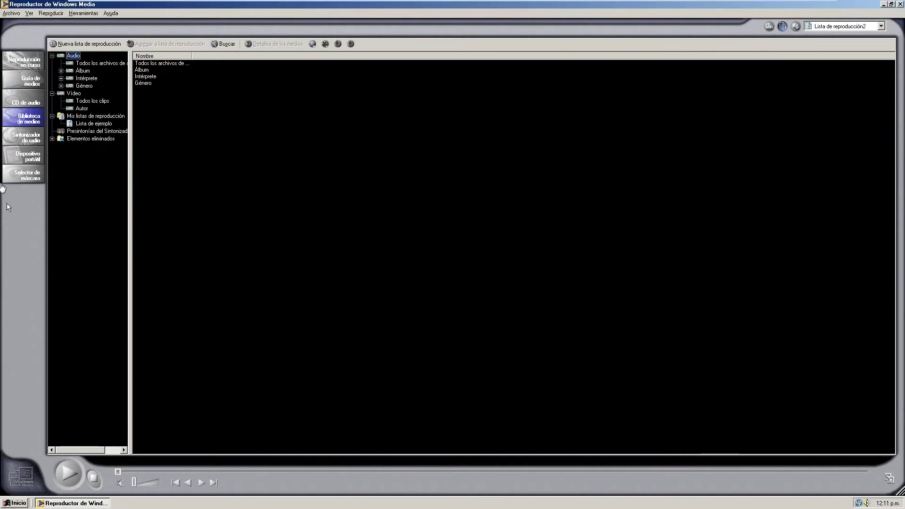
# Preview the Classic and Miniplayer skins in the skin chooser and apply the WinME skin.
pyautogui.click(13, 179)
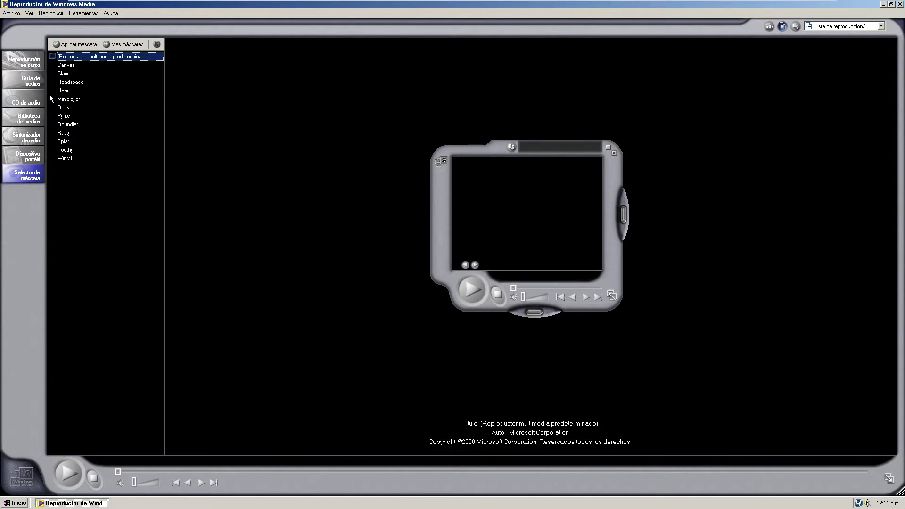
pyautogui.press('Down')
pyautogui.press('Down')
pyautogui.press('Down')
pyautogui.press('Down')
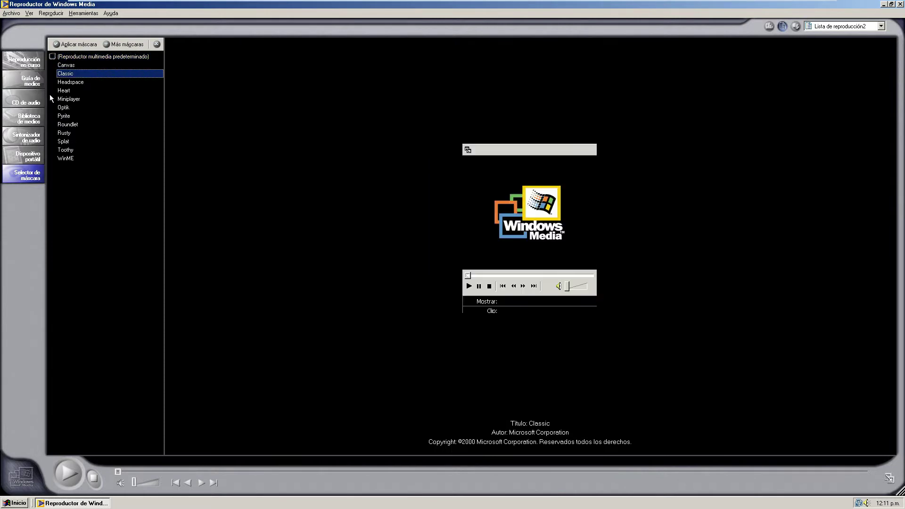
pyautogui.press('Down')
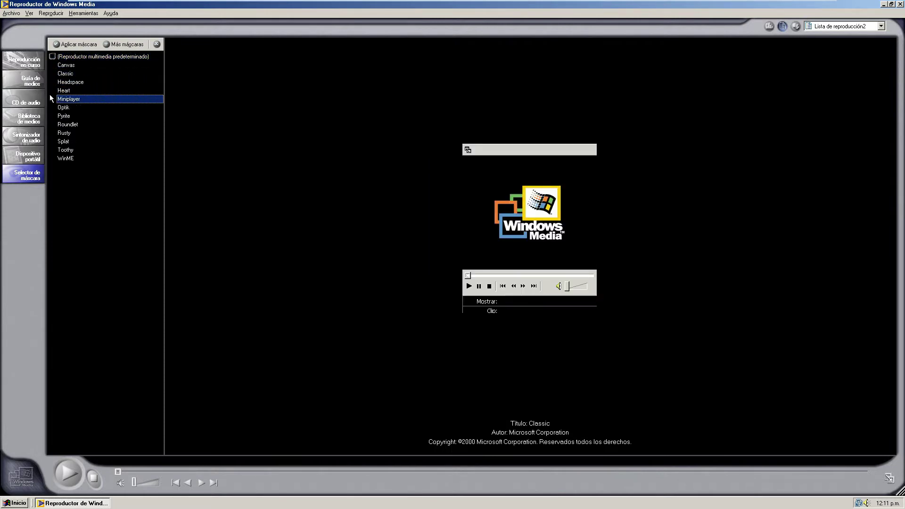
pyautogui.click(67, 159)
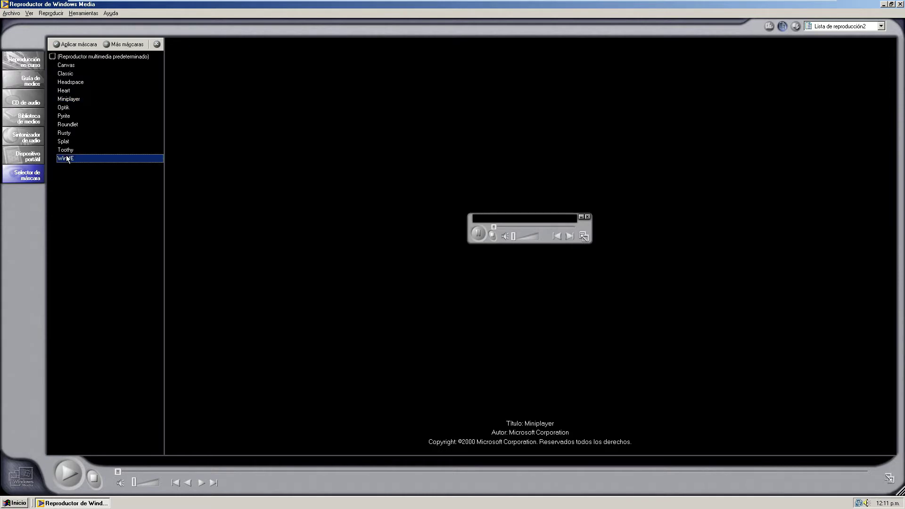
pyautogui.doubleClick(66, 158)
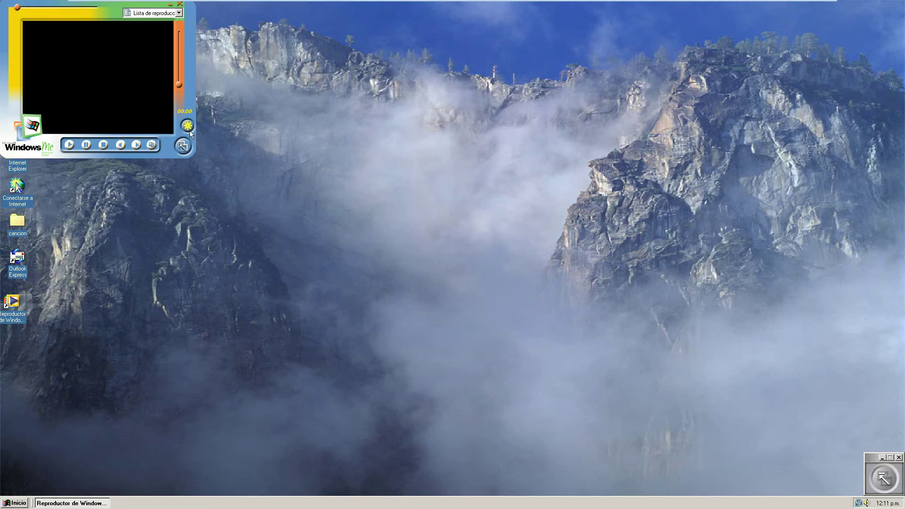
# Move the skinned player away from the desktop corner and play the recent document 01 Take on me.
pyautogui.click(69, 145)
pyautogui.moveTo(115, 13); pyautogui.dragTo(299, 61)
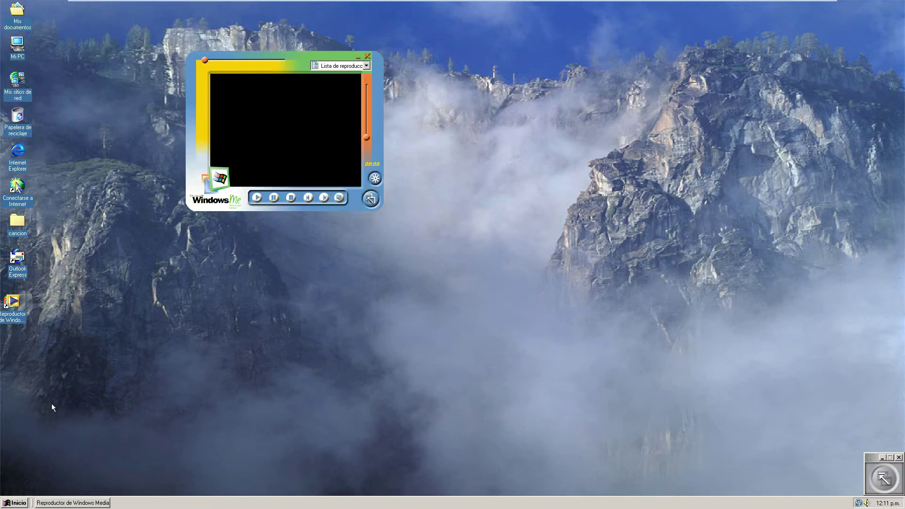
pyautogui.click(18, 502)
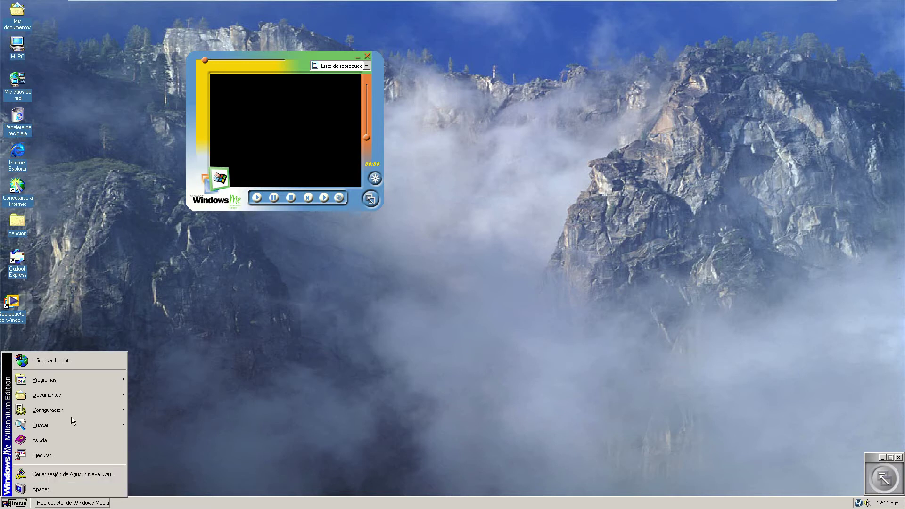
pyautogui.moveTo(73, 402)
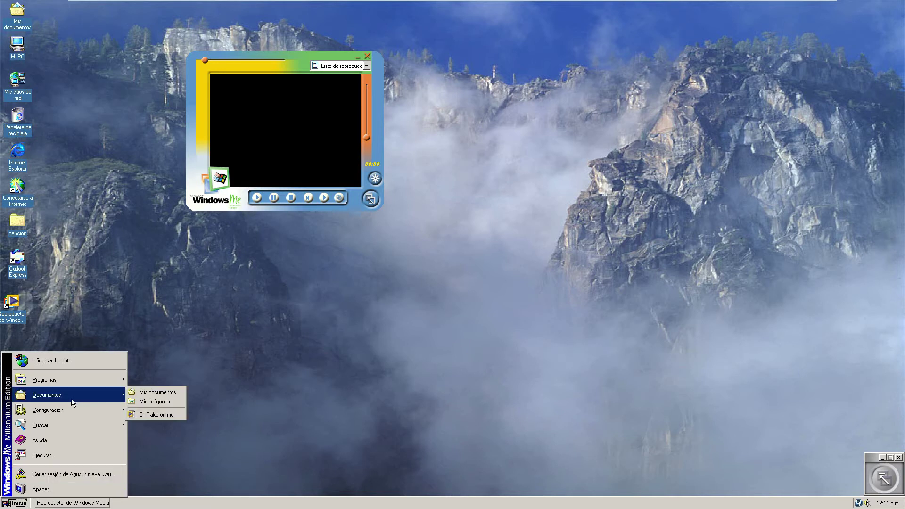
pyautogui.click(153, 414)
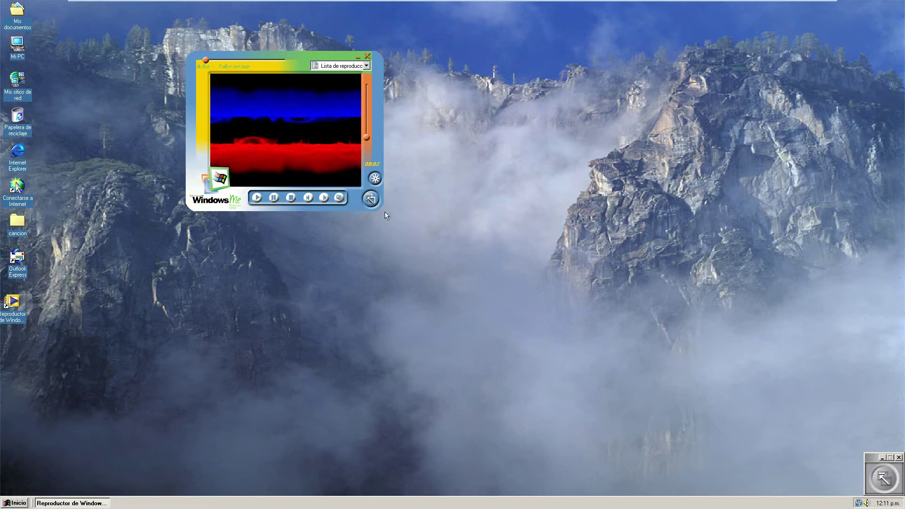
# Look at the WinME skin's context menu options and return the player to full mode.
pyautogui.click(377, 179)
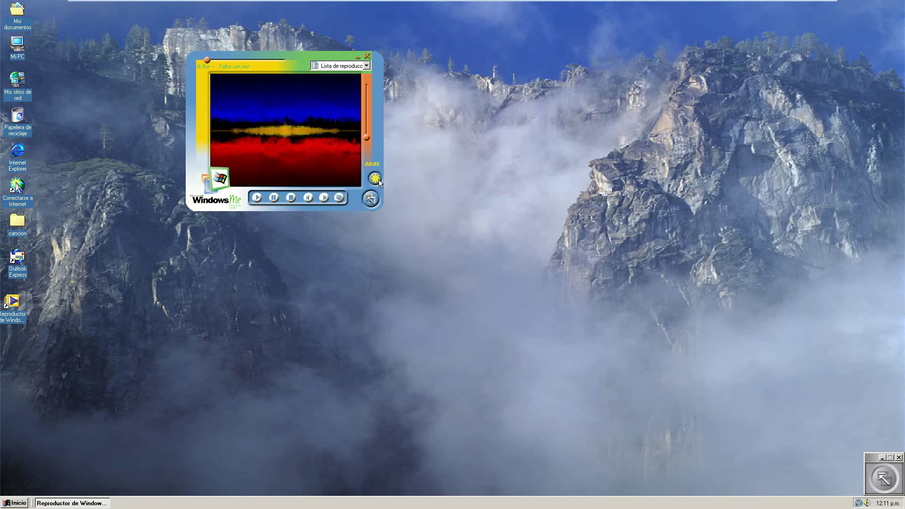
pyautogui.rightClick(377, 179)
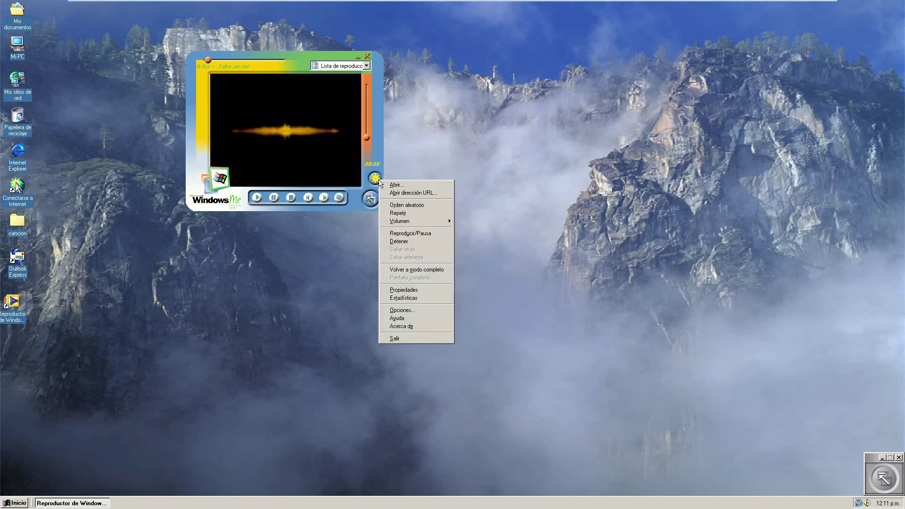
pyautogui.click(378, 180)
pyautogui.click(376, 180)
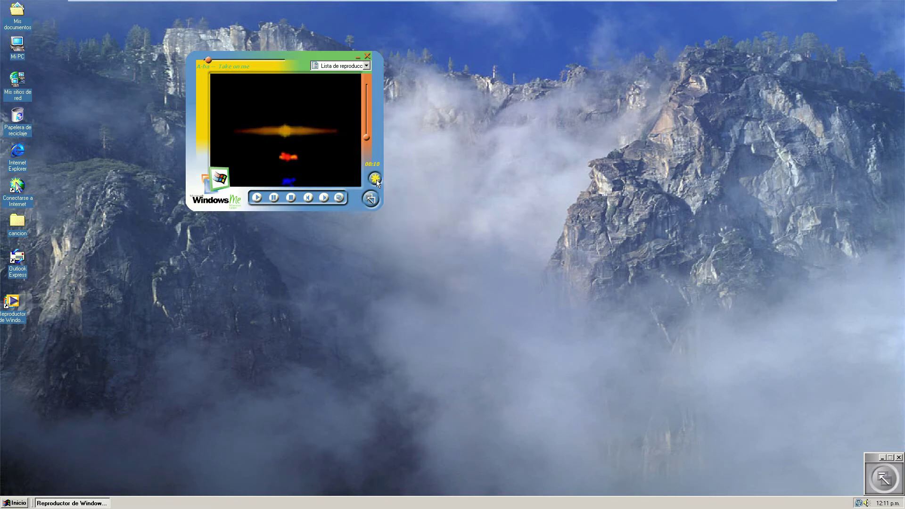
pyautogui.click(366, 203)
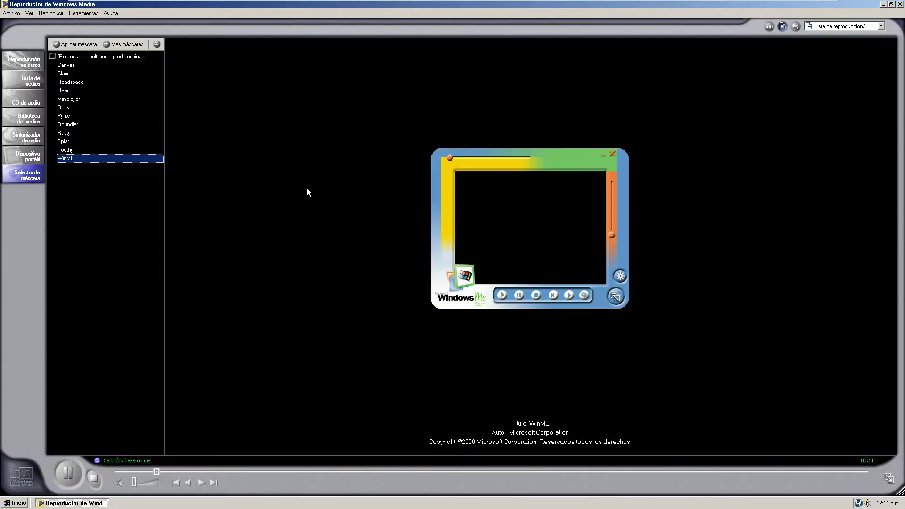
# View the song's visualization in Reproducción en curso with the window restored to its smaller size, and close the player.
pyautogui.click(41, 75)
pyautogui.click(28, 64)
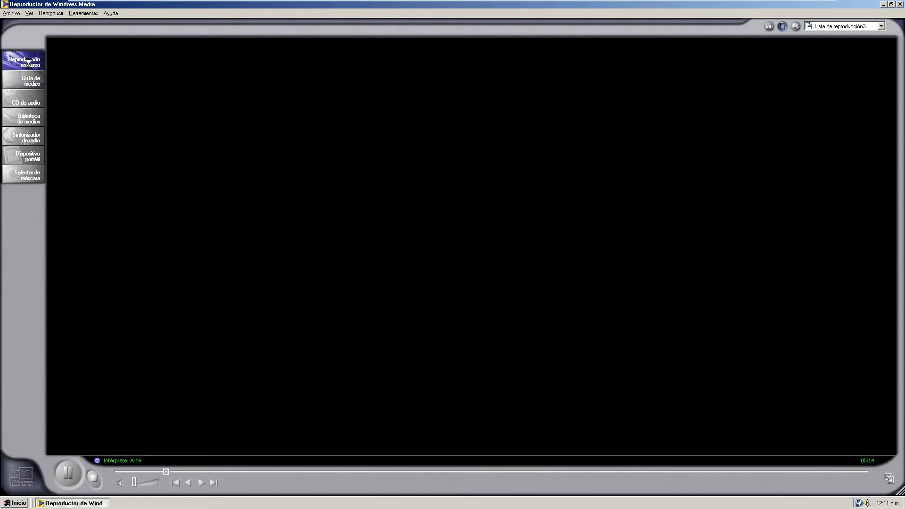
pyautogui.click(890, 4)
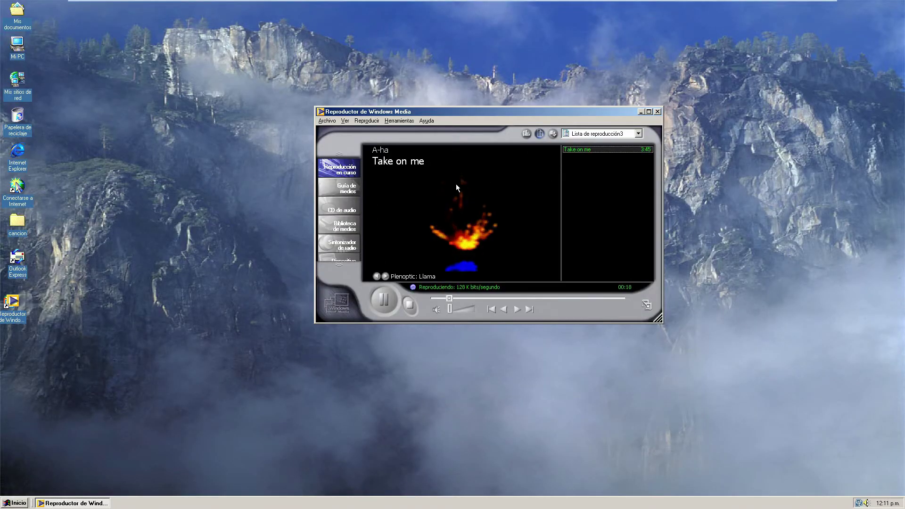
pyautogui.click(657, 111)
# Open the desktop's display properties and apply the Windows Millennium wallpaper.
pyautogui.rightClick(586, 114)
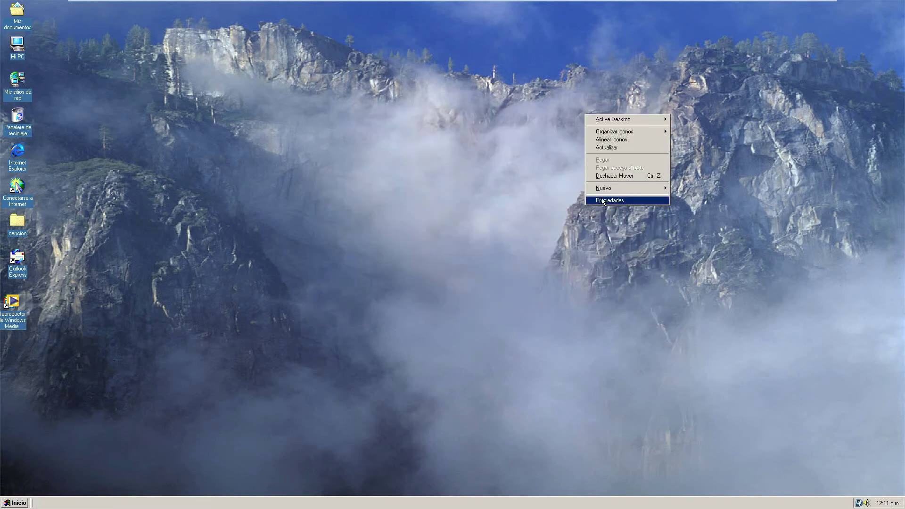
pyautogui.click(602, 198)
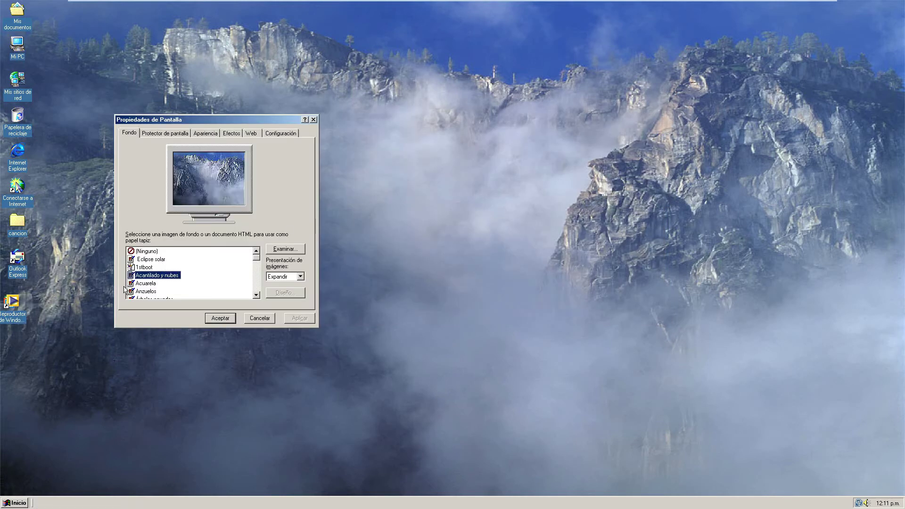
pyautogui.click(137, 283)
pyautogui.scroll(-10, 137, 290)
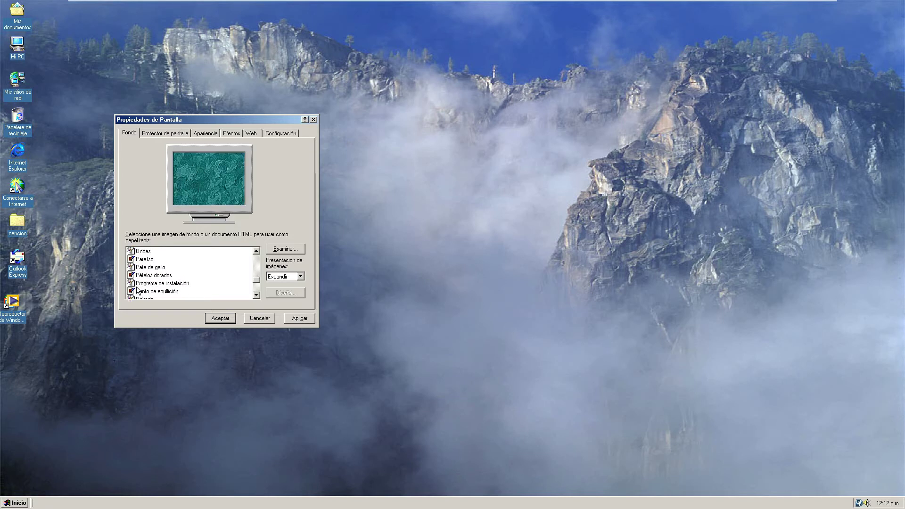
pyautogui.scroll(-3, 137, 286)
pyautogui.click(137, 284)
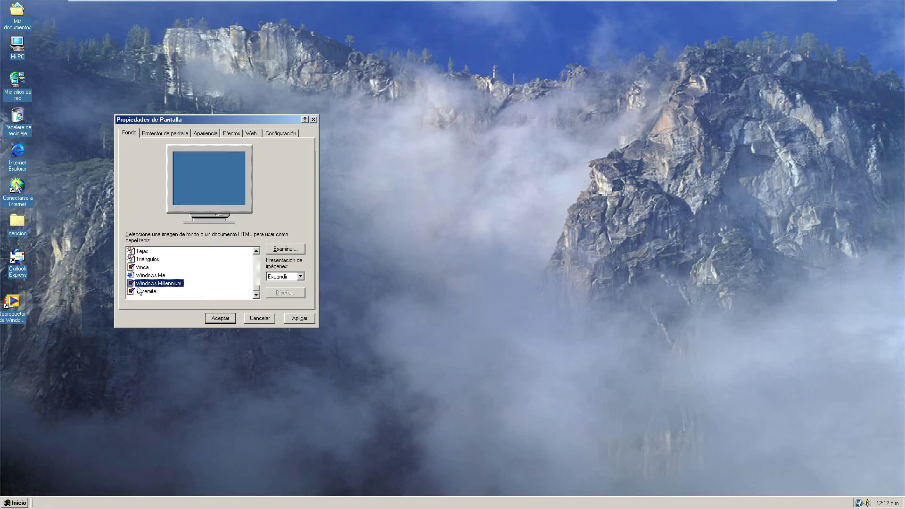
pyautogui.click(141, 292)
pyautogui.click(150, 283)
pyautogui.click(296, 319)
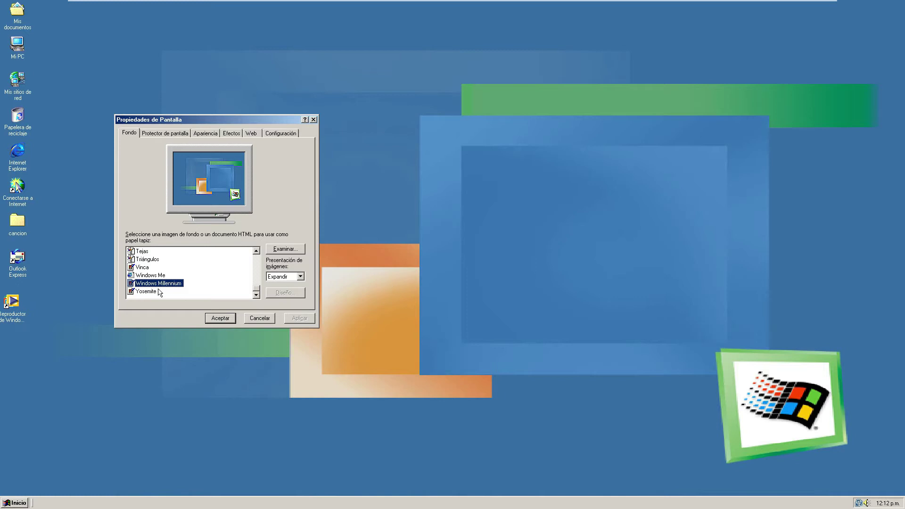
# Apply the Yosemite wallpaper and replace it with the Eclipse solar wallpaper.
pyautogui.click(156, 292)
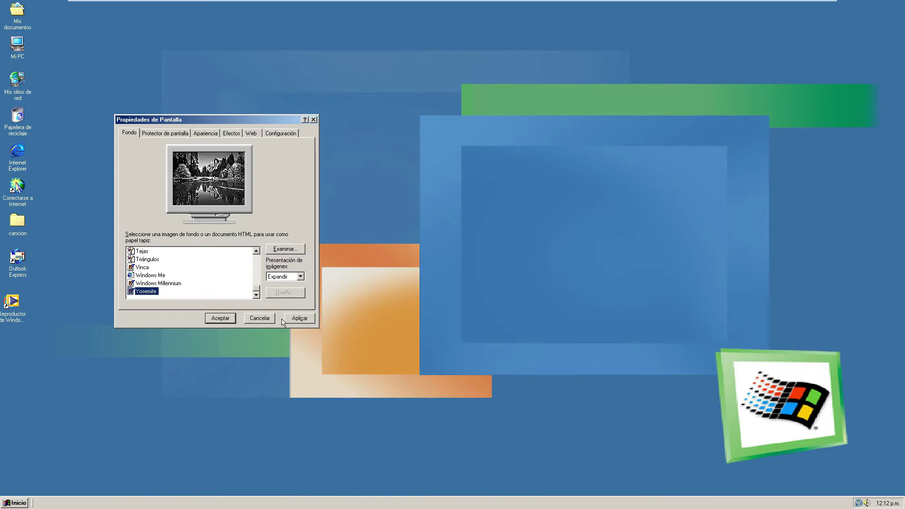
pyautogui.click(287, 321)
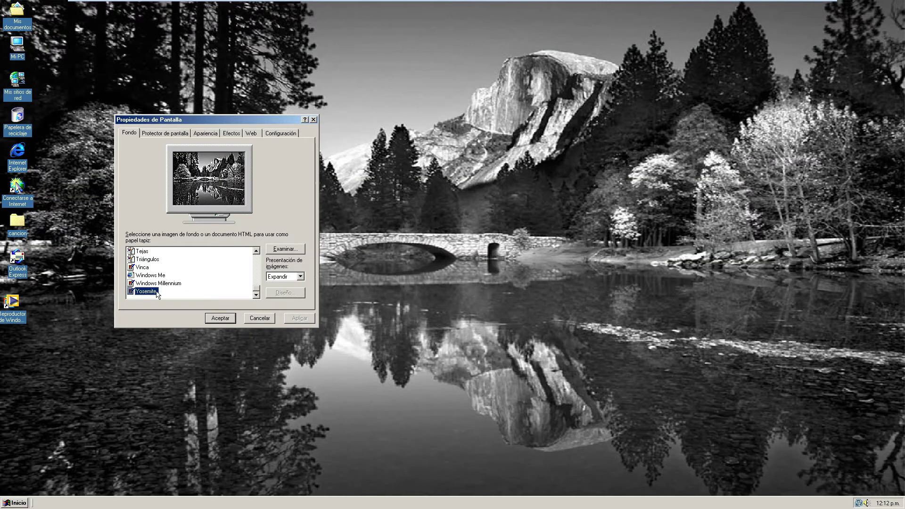
pyautogui.scroll(3, 137, 280)
pyautogui.scroll(10, 138, 280)
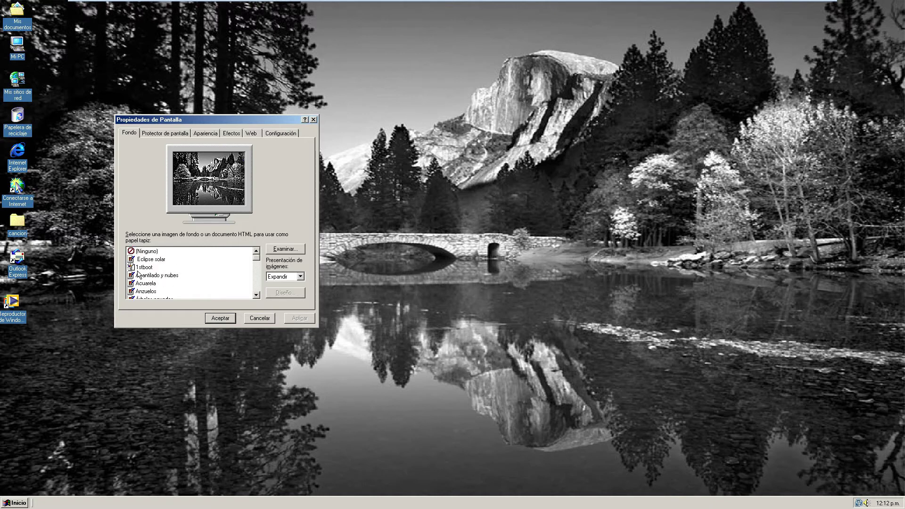
pyautogui.click(151, 259)
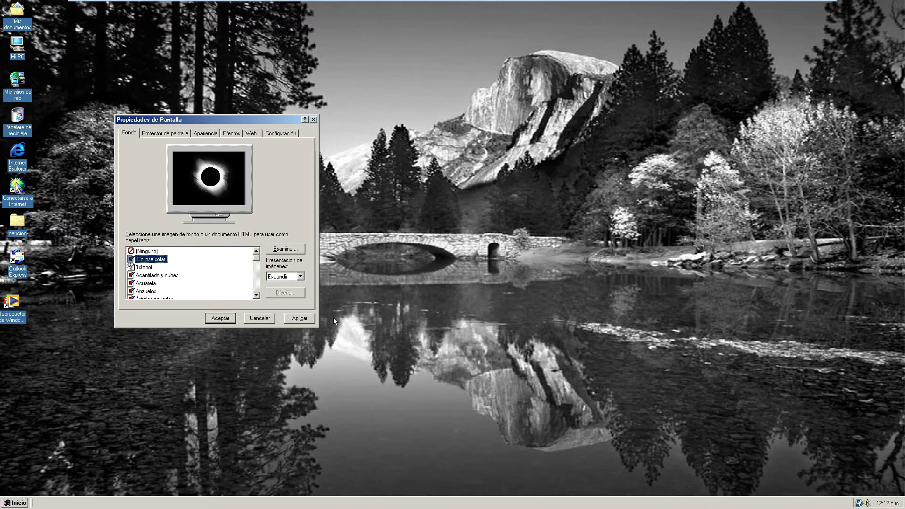
pyautogui.click(299, 318)
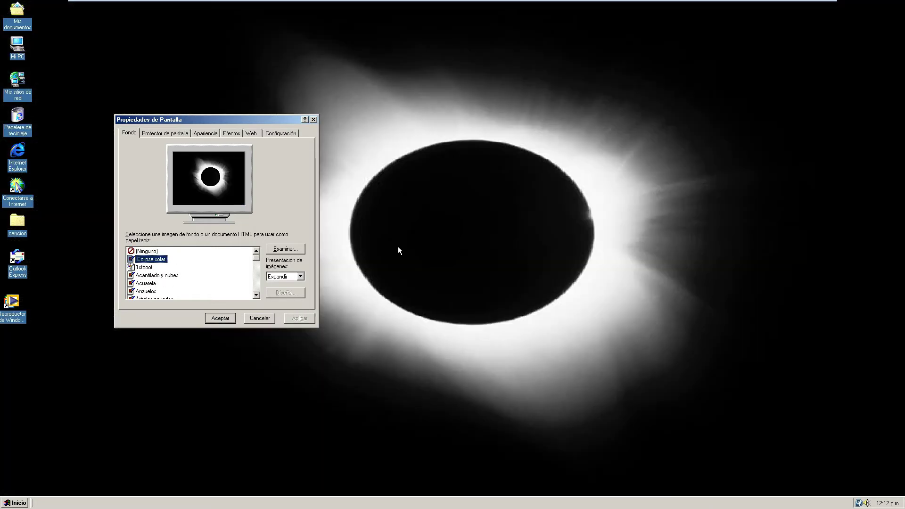
# Set Acantilado y nubes as the desktop wallpaper and close the display properties.
pyautogui.click(147, 275)
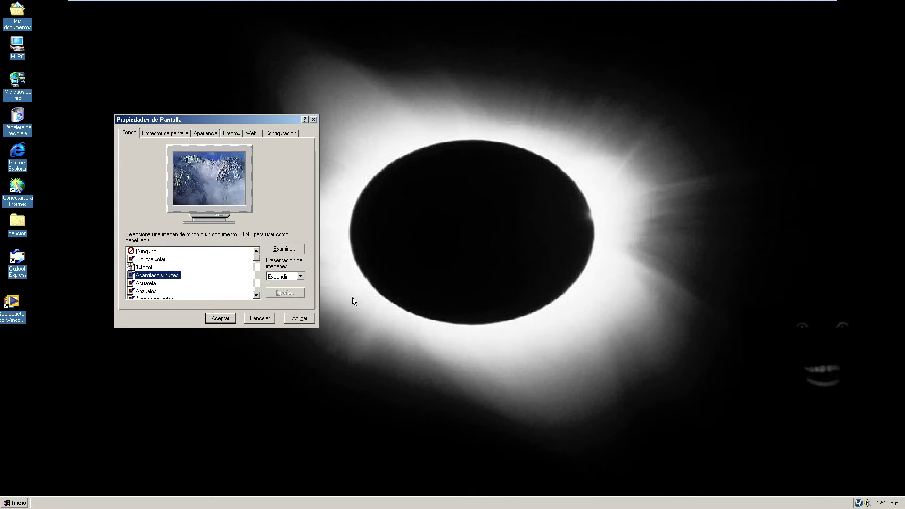
pyautogui.click(228, 319)
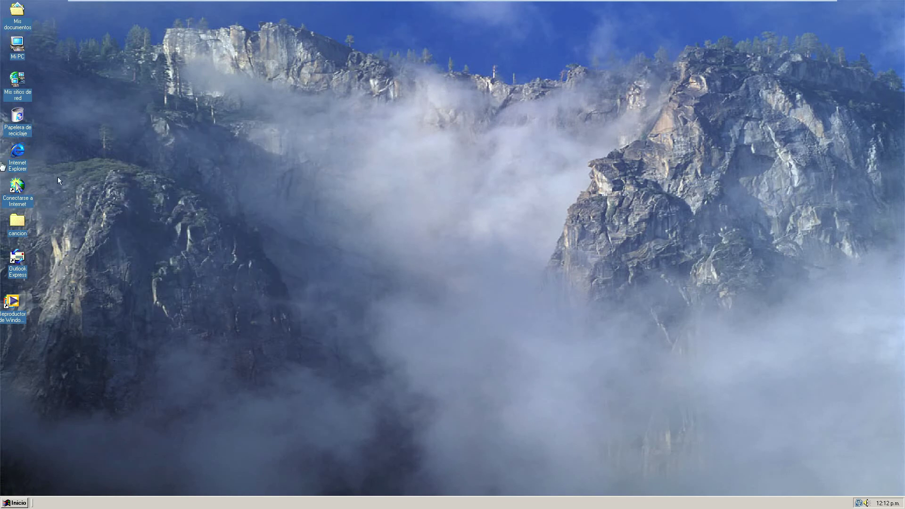
# Launch Internet Explorer to view the Internet connection wizard's setup options, and close the wizard without configuring a connection.
pyautogui.doubleClick(13, 165)
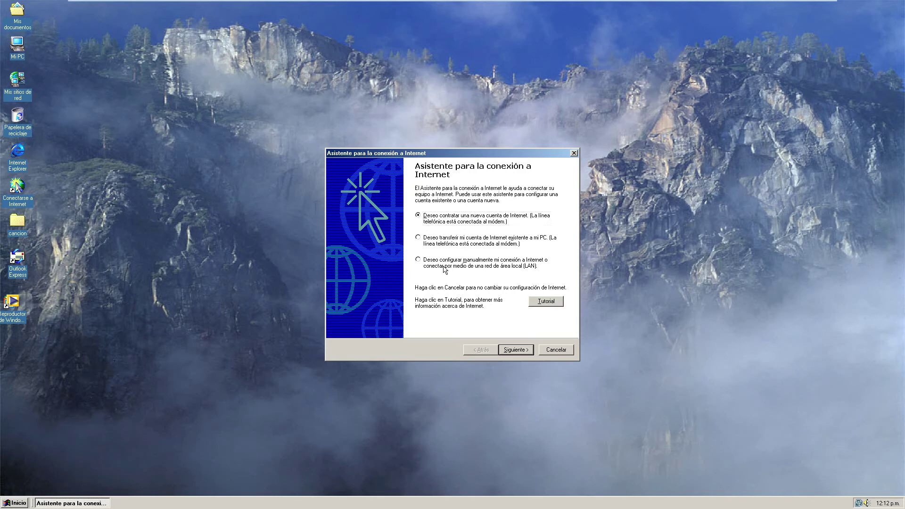
pyautogui.click(444, 267)
pyautogui.click(573, 153)
pyautogui.click(509, 280)
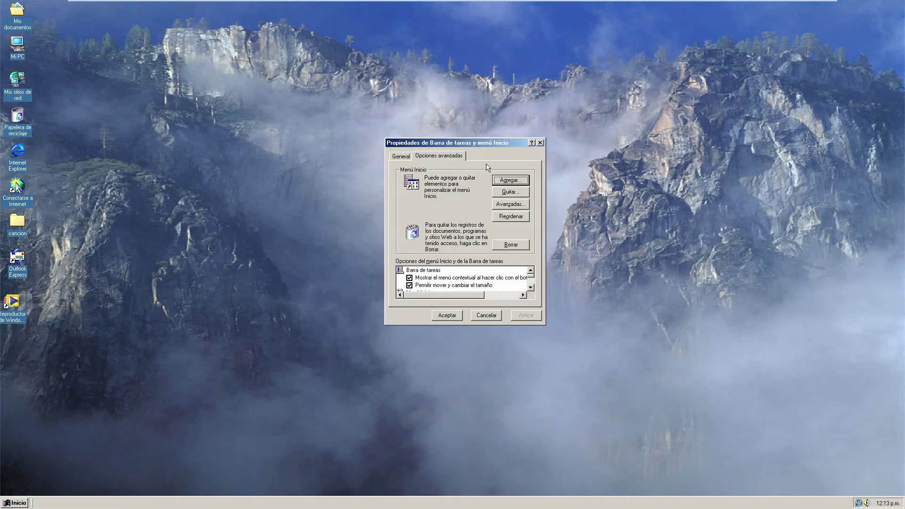
# Close the taskbar and Start menu properties and view the desktop's Active Desktop options.
pyautogui.click(540, 142)
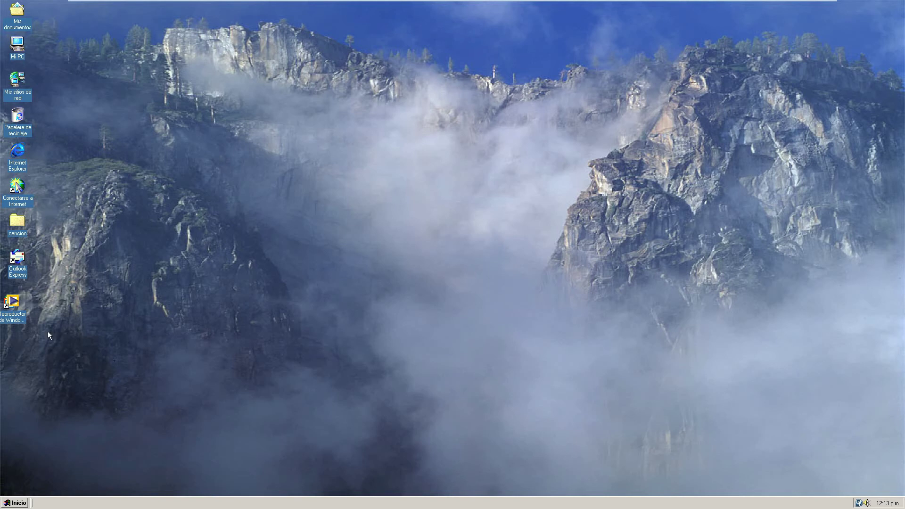
pyautogui.rightClick(66, 327)
pyautogui.moveTo(93, 331)
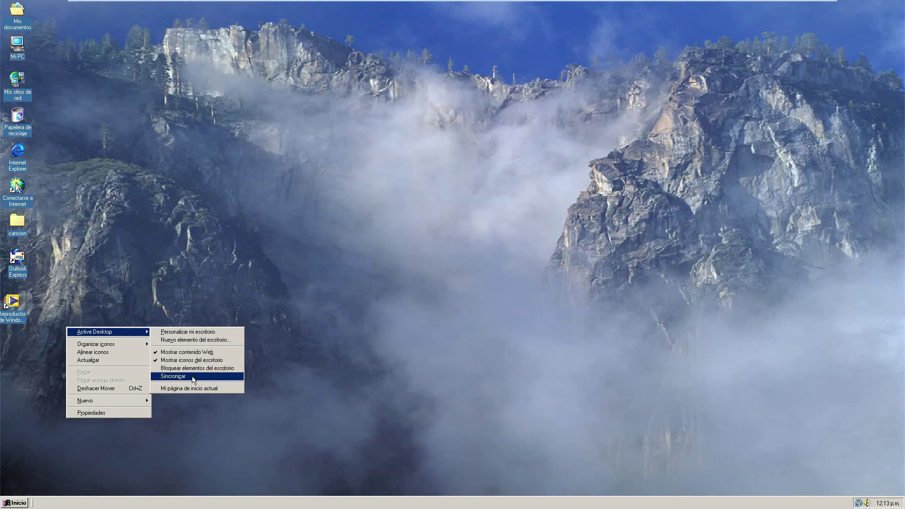
pyautogui.click(192, 376)
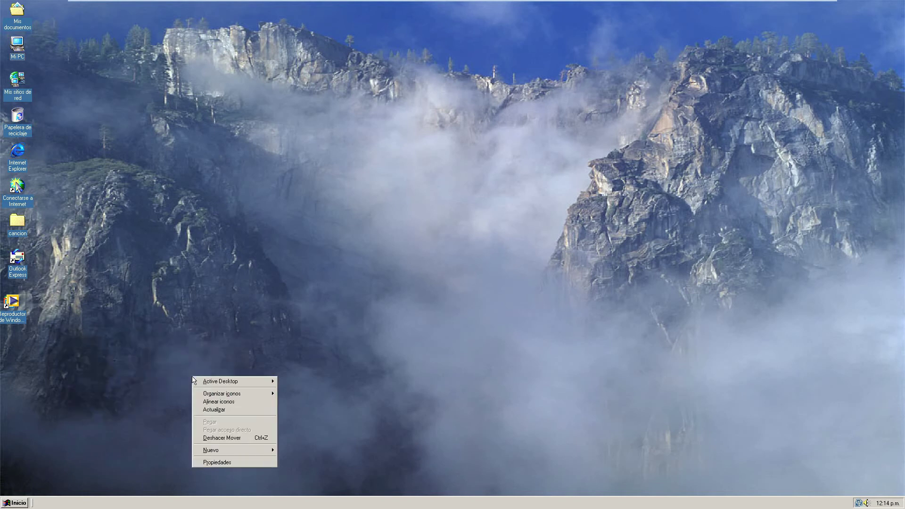
pyautogui.rightClick(191, 377)
# Move the Reproductor de Windows Media shortcut away from the screen edge and align the desktop icons.
pyautogui.moveTo(4, 307); pyautogui.dragTo(24, 310)
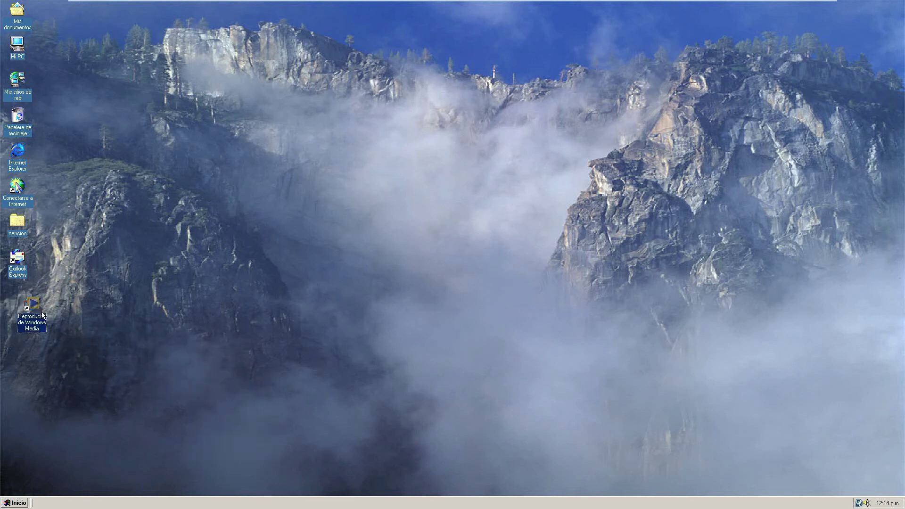
pyautogui.rightClick(220, 311)
pyautogui.moveTo(290, 316)
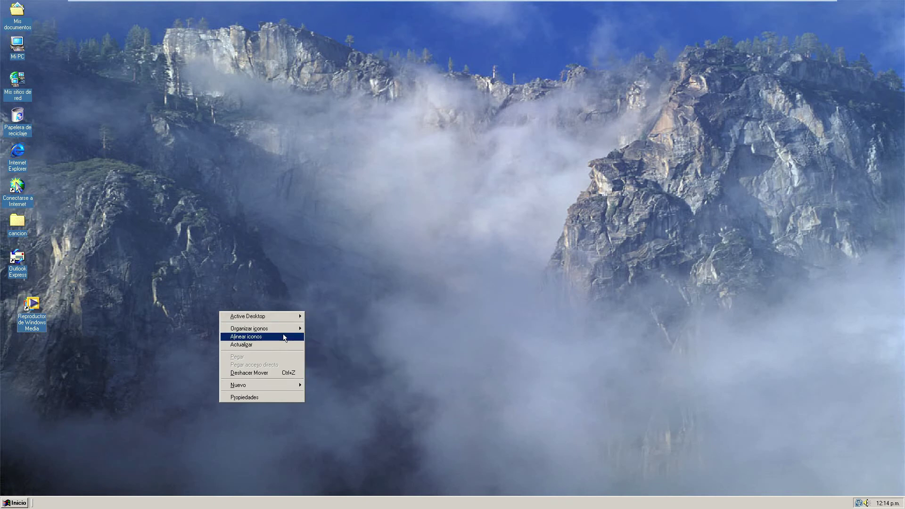
pyautogui.moveTo(294, 331)
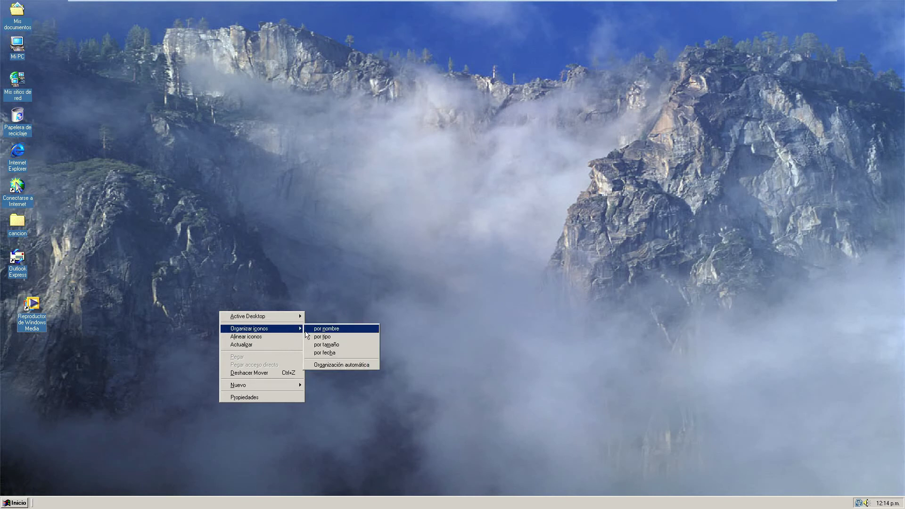
pyautogui.click(309, 335)
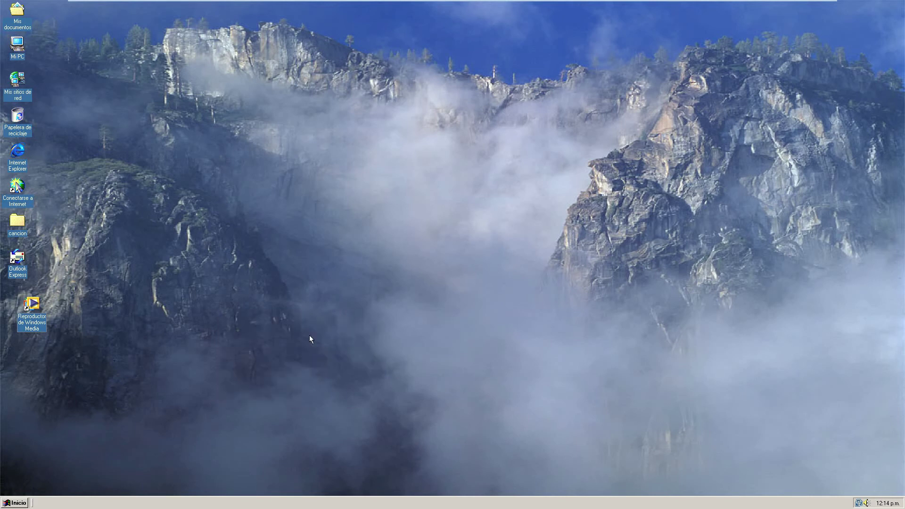
pyautogui.rightClick(286, 335)
pyautogui.click(323, 360)
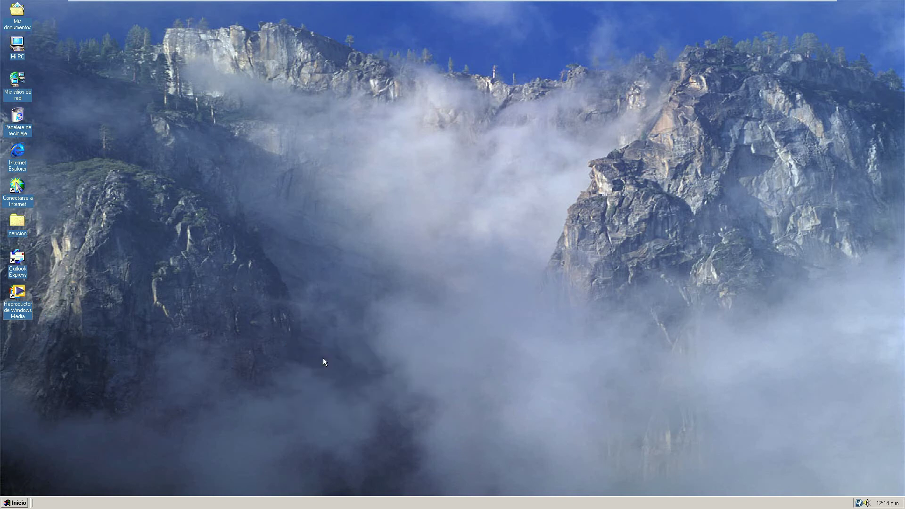
# Open the display properties, apply the Árboles nevados wallpaper and replace it with Arena.
pyautogui.rightClick(323, 358)
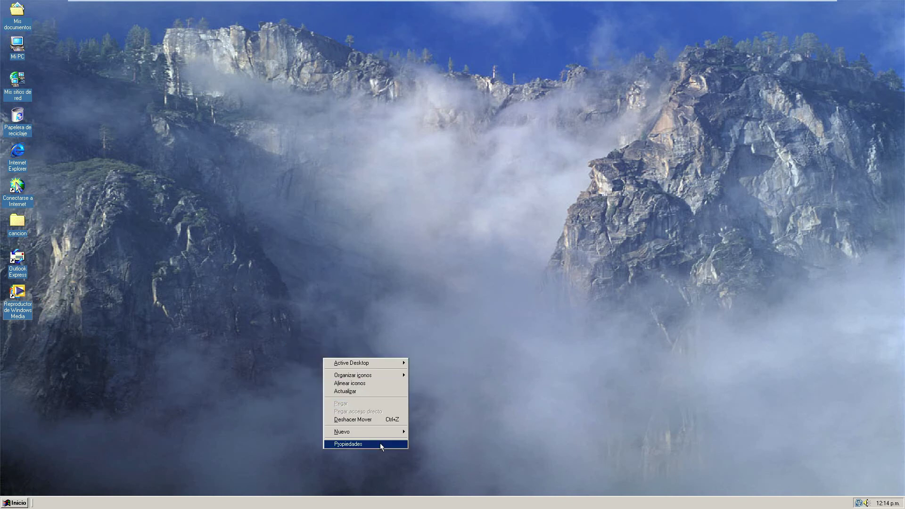
pyautogui.click(380, 444)
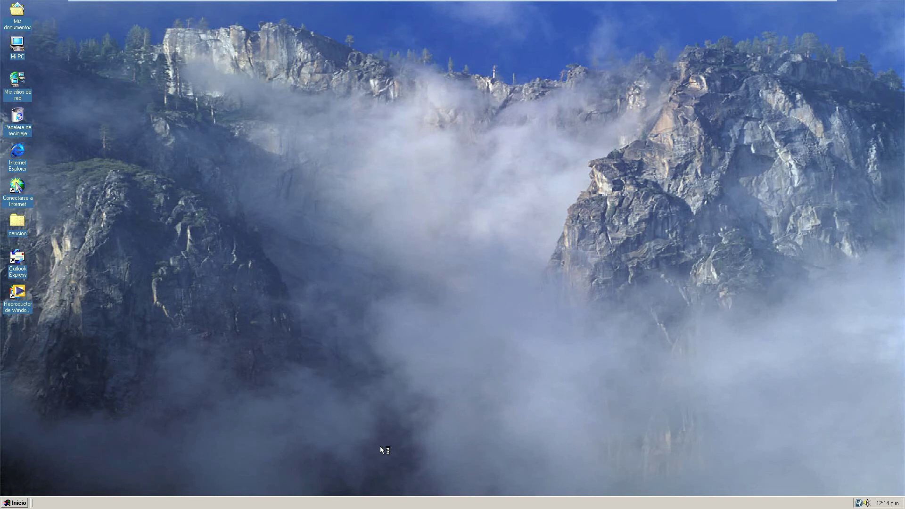
pyautogui.press('Down')
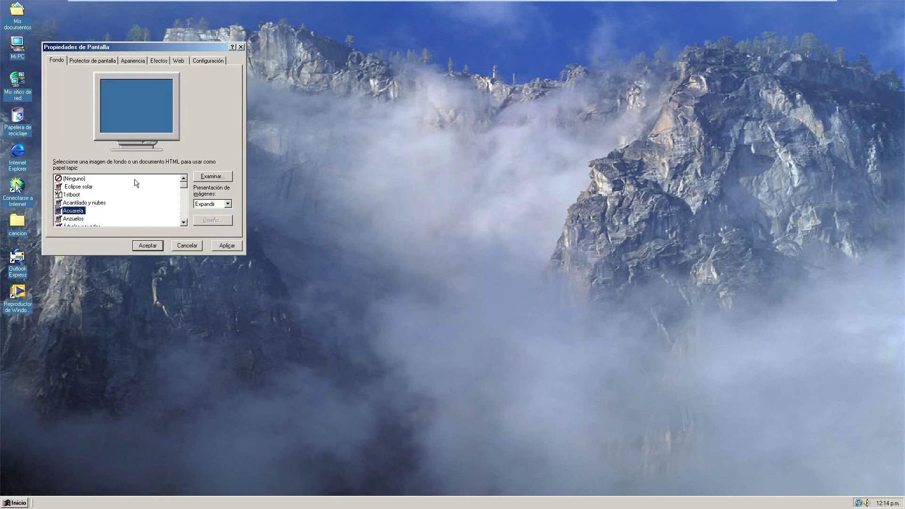
pyautogui.press('Down')
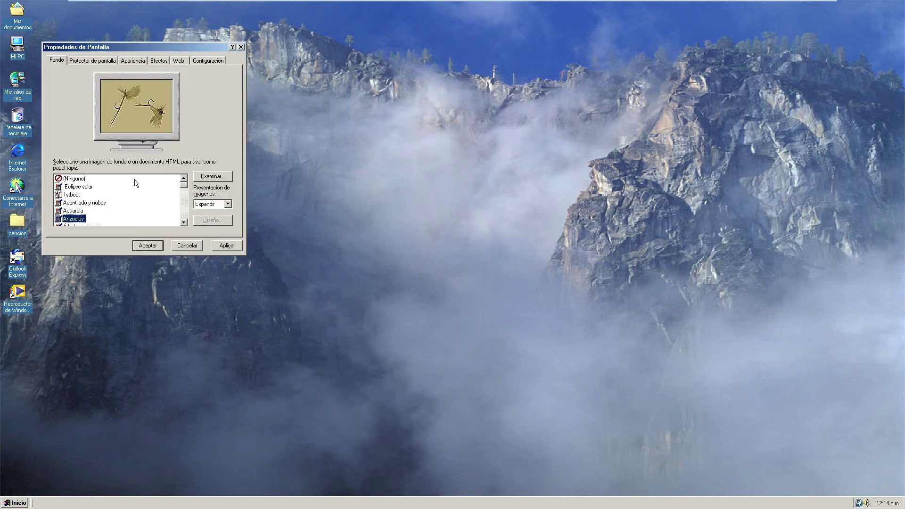
pyautogui.press('Down')
pyautogui.press('Down')
pyautogui.press('Up')
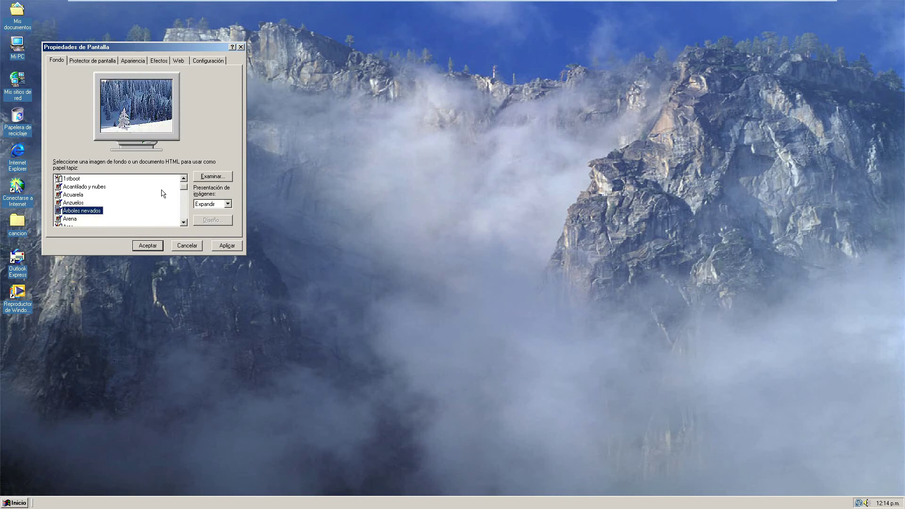
pyautogui.click(227, 245)
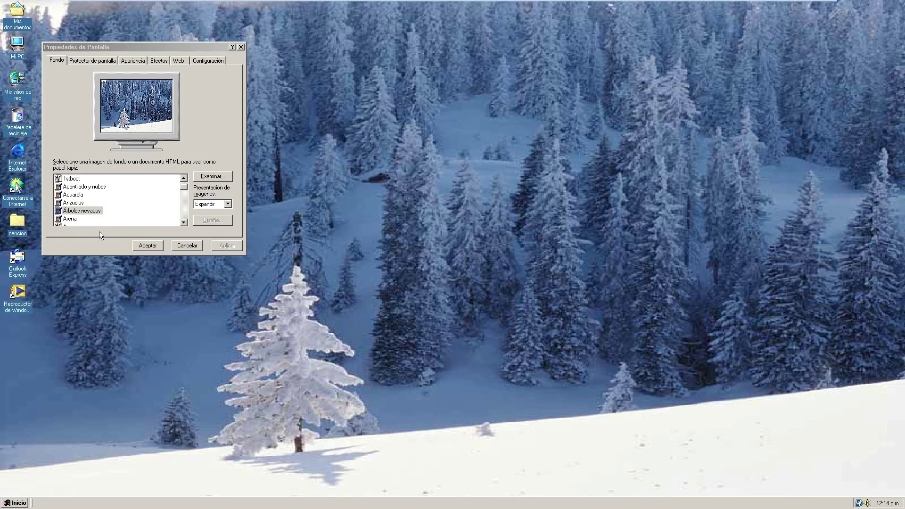
pyautogui.click(61, 219)
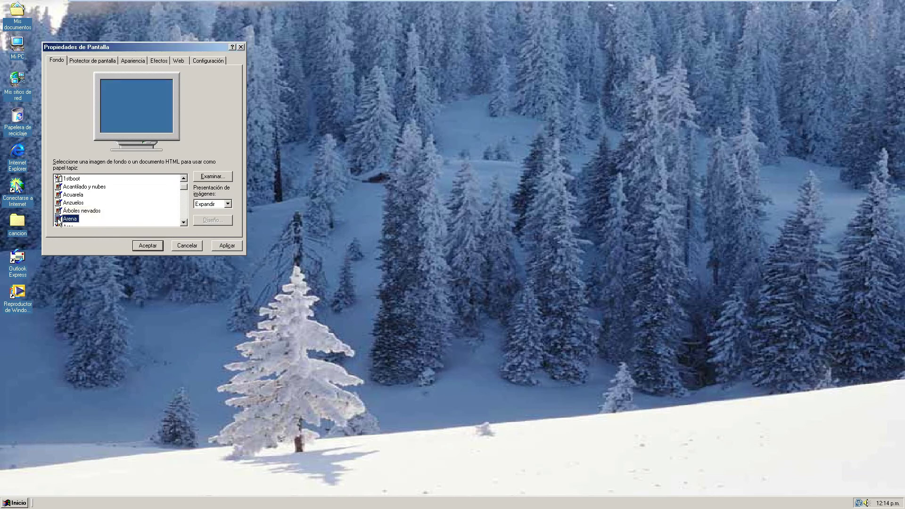
pyautogui.click(224, 245)
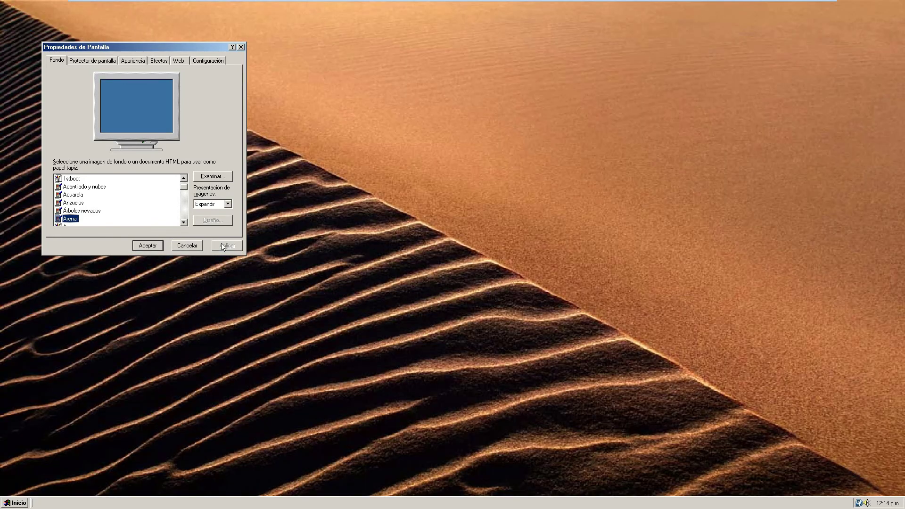
# Preview Burbujas, apply the Castillo wallpaper and replace it with Cobertizo.
pyautogui.scroll(-1, 97, 226)
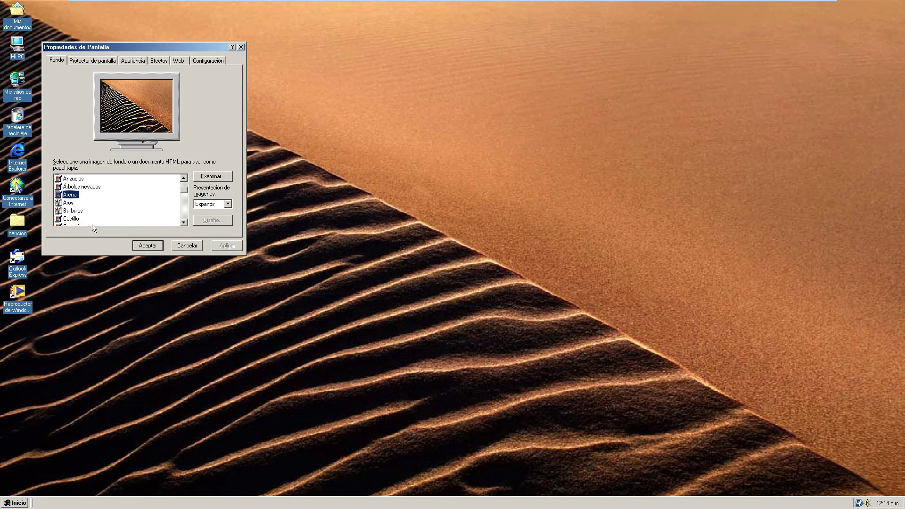
pyautogui.click(69, 202)
pyautogui.click(71, 212)
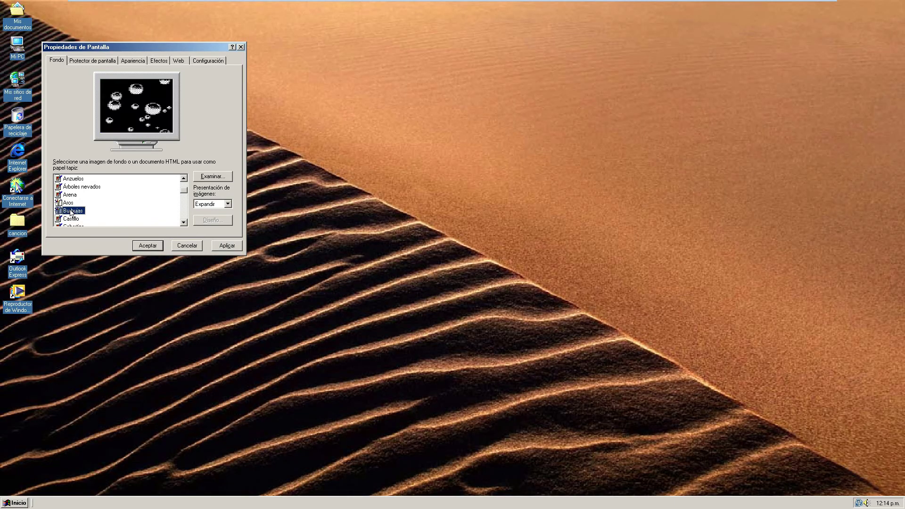
pyautogui.click(73, 219)
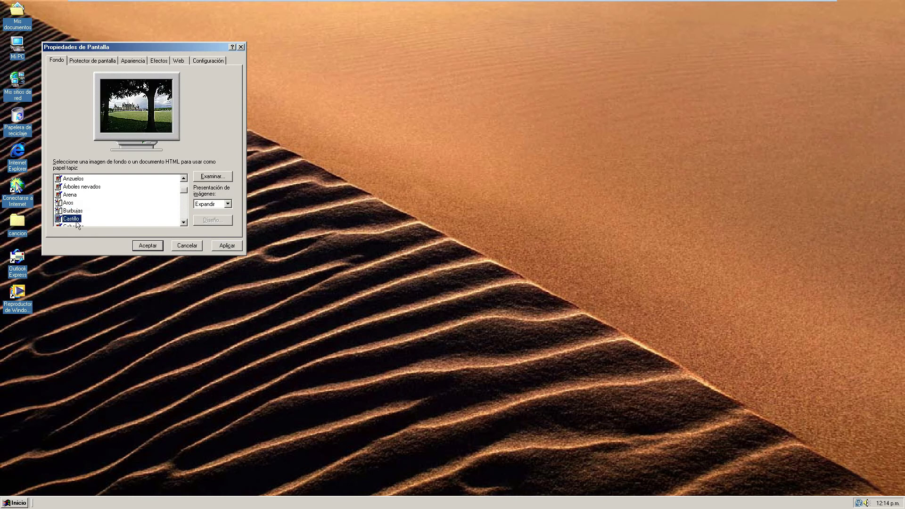
pyautogui.click(230, 250)
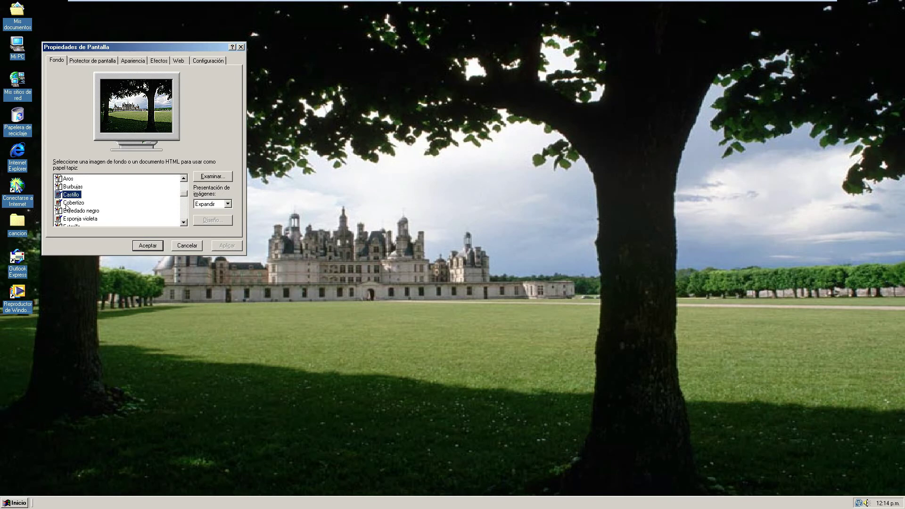
pyautogui.click(68, 203)
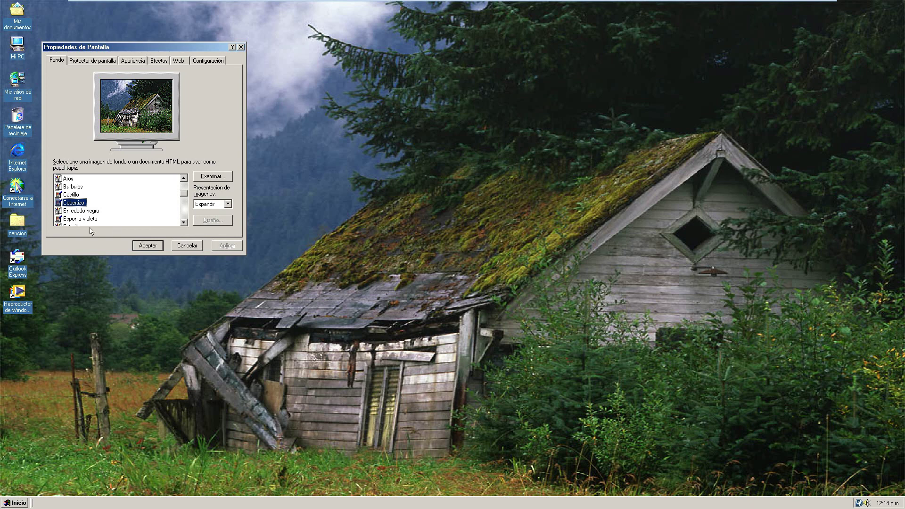
# Preview the Enredado negro, Esponja violeta, Esterilla and Greca backgrounds and apply the Iceberg wallpaper.
pyautogui.click(64, 211)
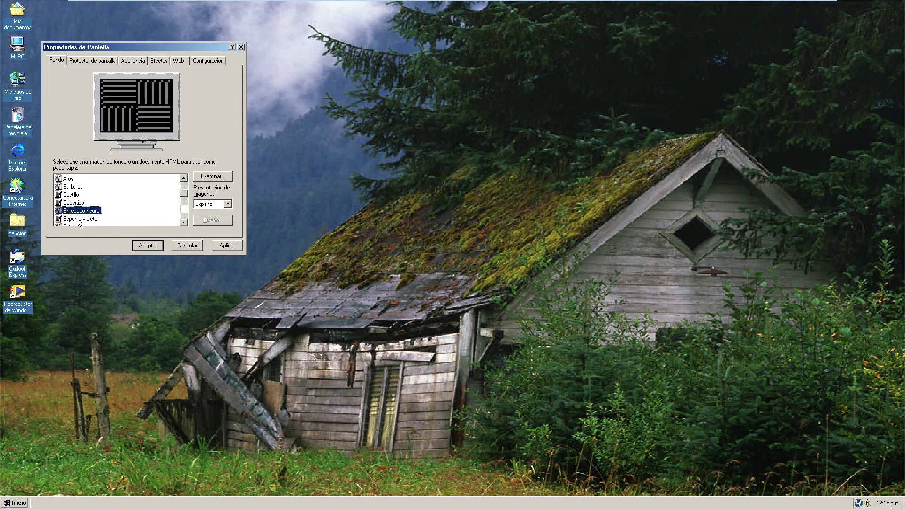
pyautogui.click(79, 219)
pyautogui.scroll(-1, 79, 221)
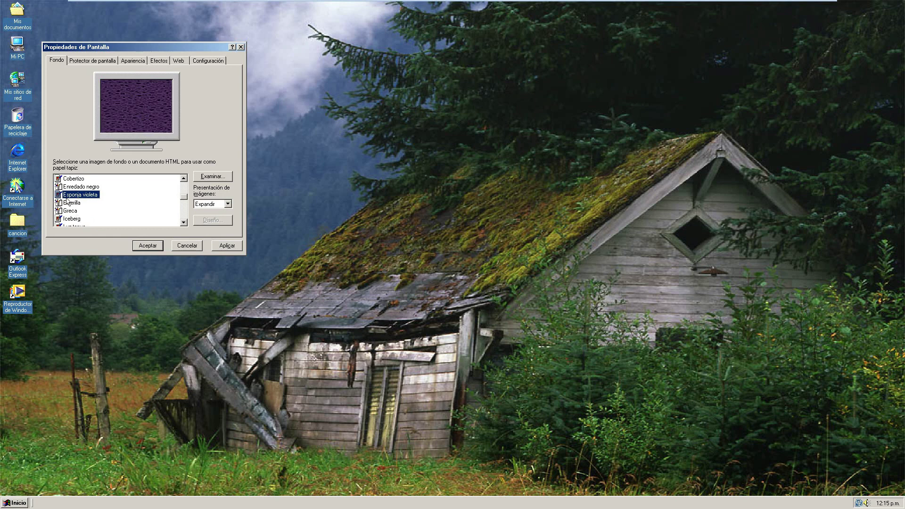
pyautogui.click(67, 203)
pyautogui.scroll(-1, 67, 202)
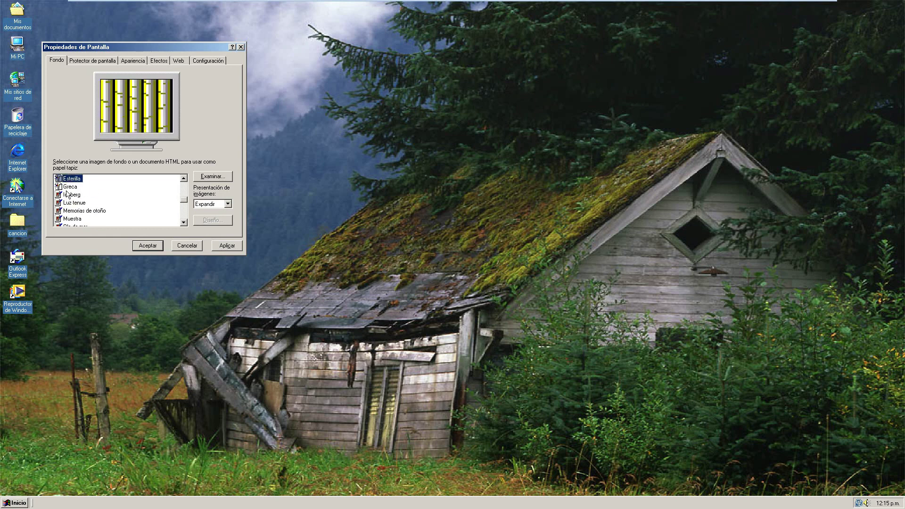
pyautogui.click(69, 188)
pyautogui.click(72, 195)
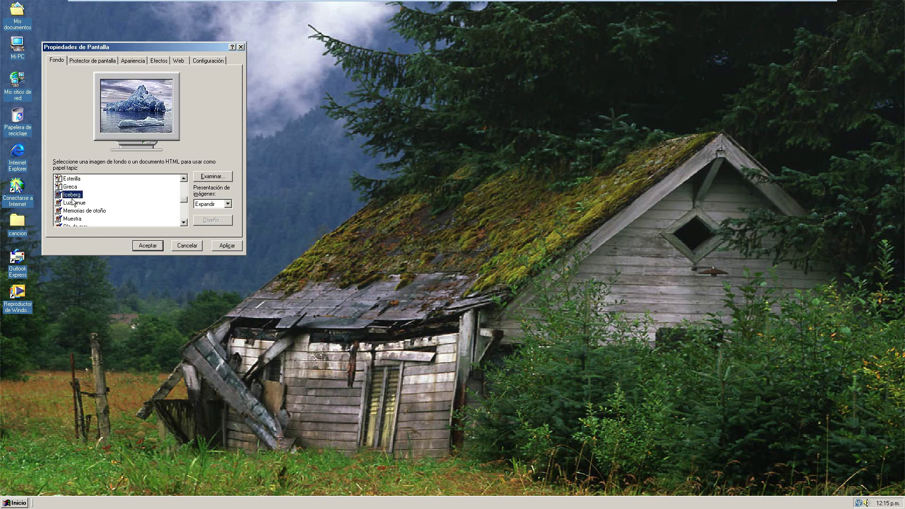
pyautogui.click(223, 248)
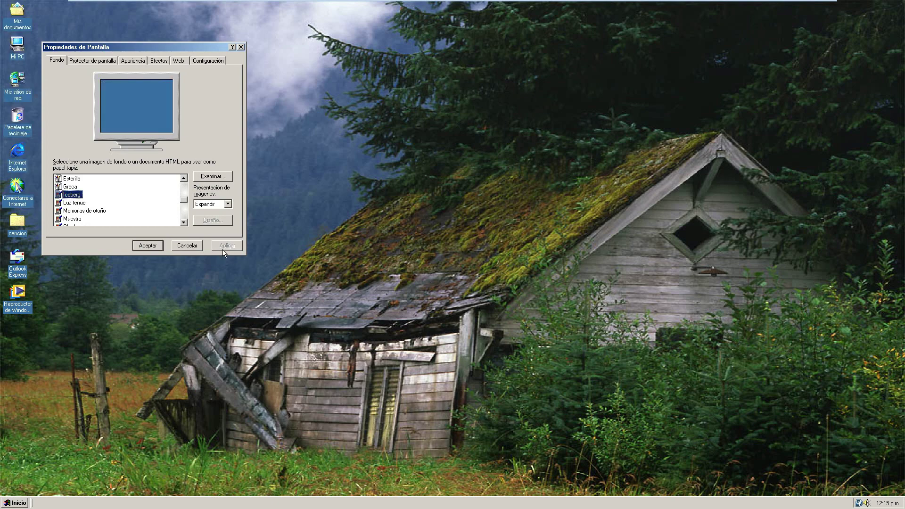